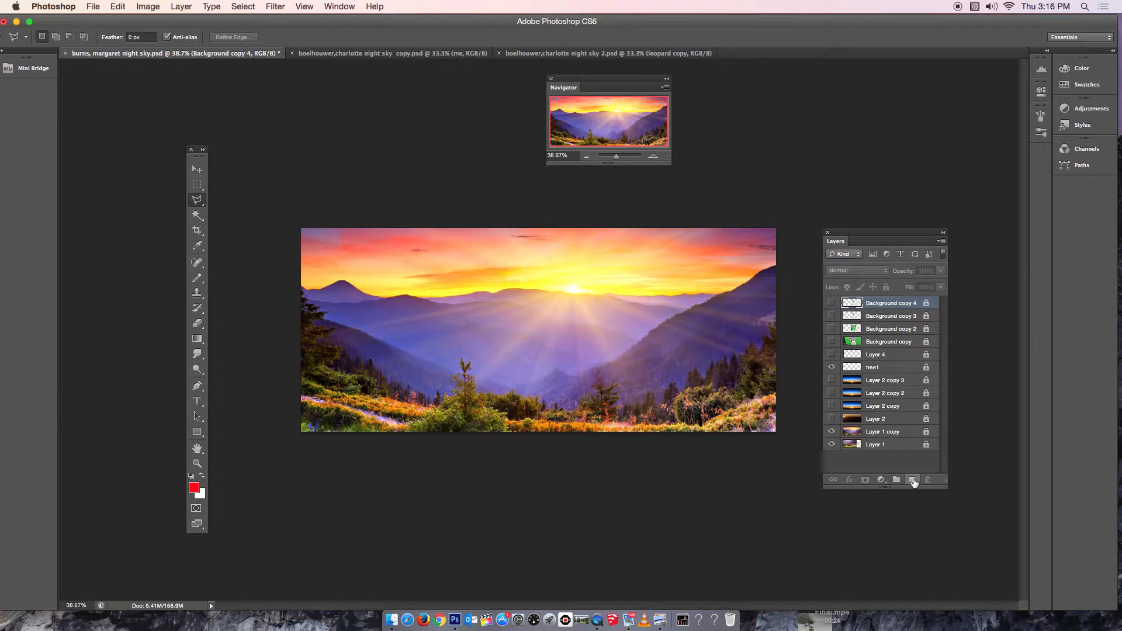
- Add a new layer above Background copy 4 and fill it with the red foreground color at 100% opacity
{"action": "left_click", "coordinate": [913, 481]}
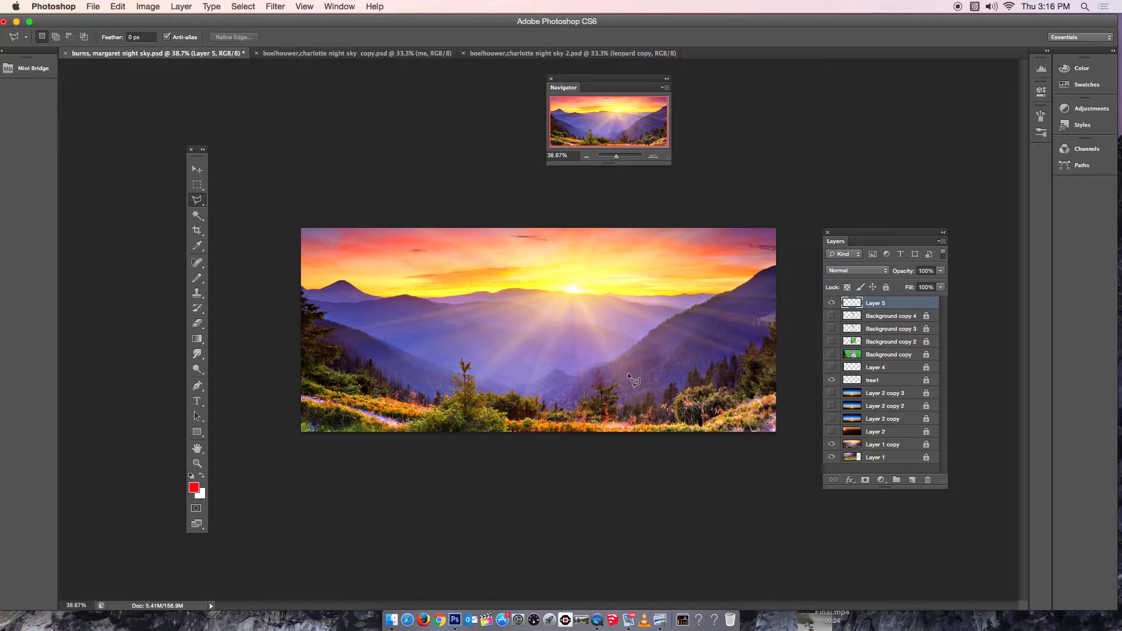
{"action": "left_click", "coordinate": [119, 7]}
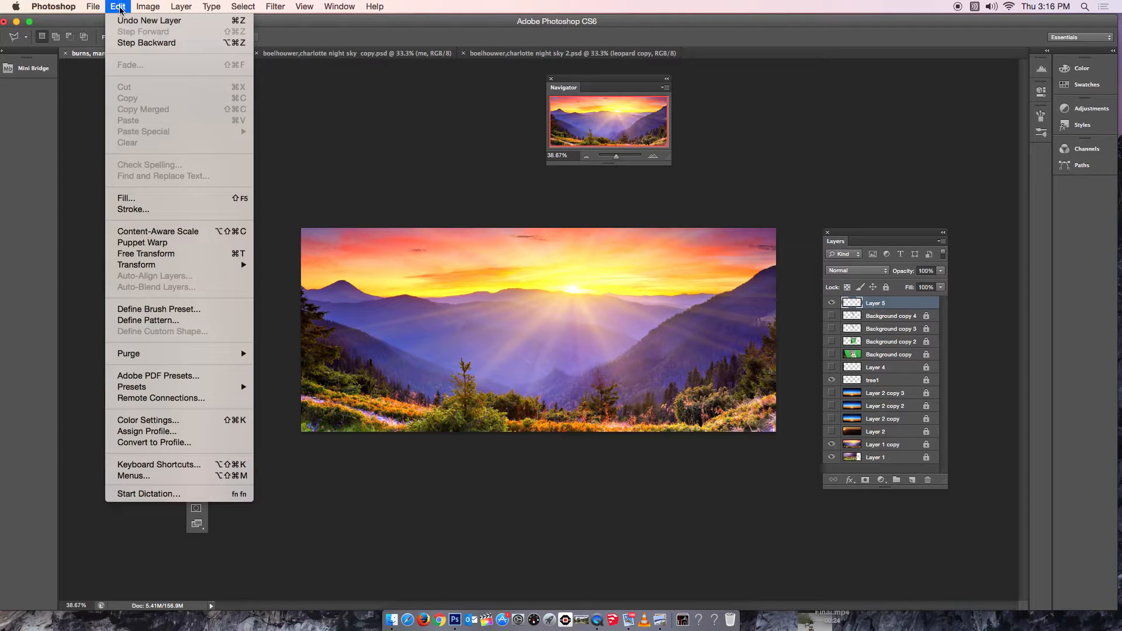
{"action": "left_click", "coordinate": [126, 199]}
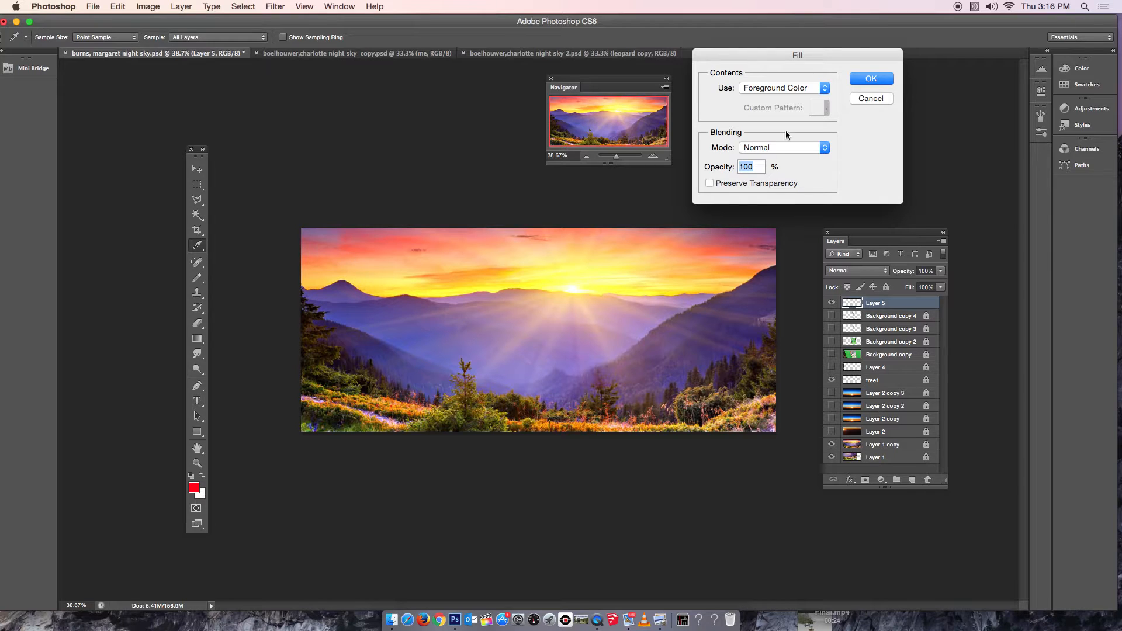
{"action": "left_click", "coordinate": [878, 80]}
{"action": "key", "text": "l"}
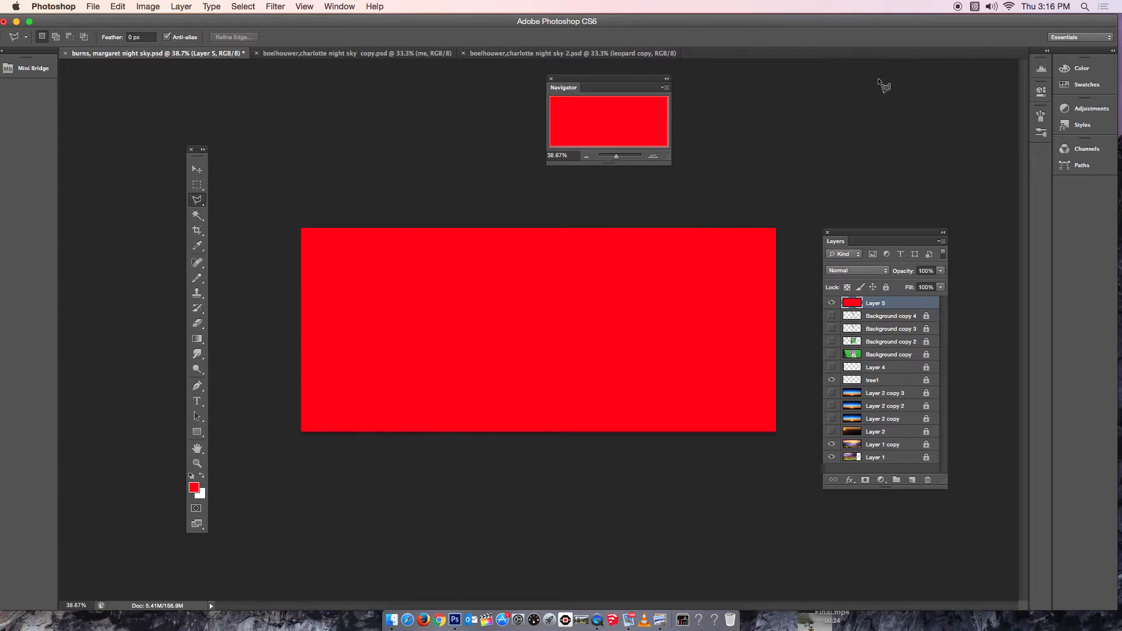
- Lock the red-filled layer completely and add a new layer above it named tree1
{"action": "left_click", "coordinate": [886, 287]}
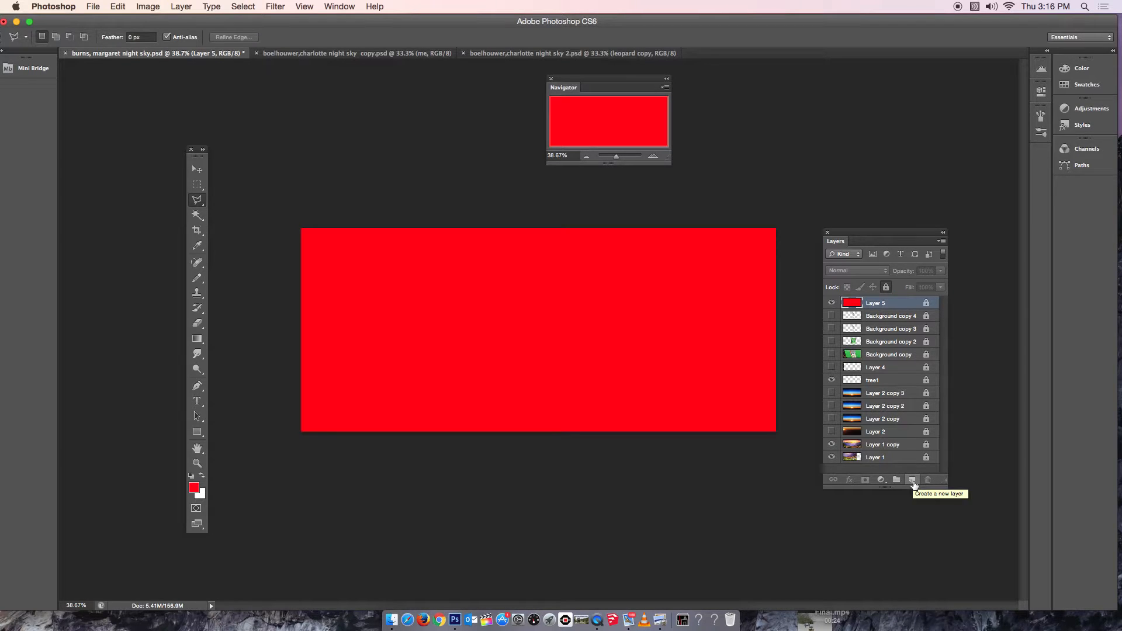
{"action": "left_click", "coordinate": [913, 482]}
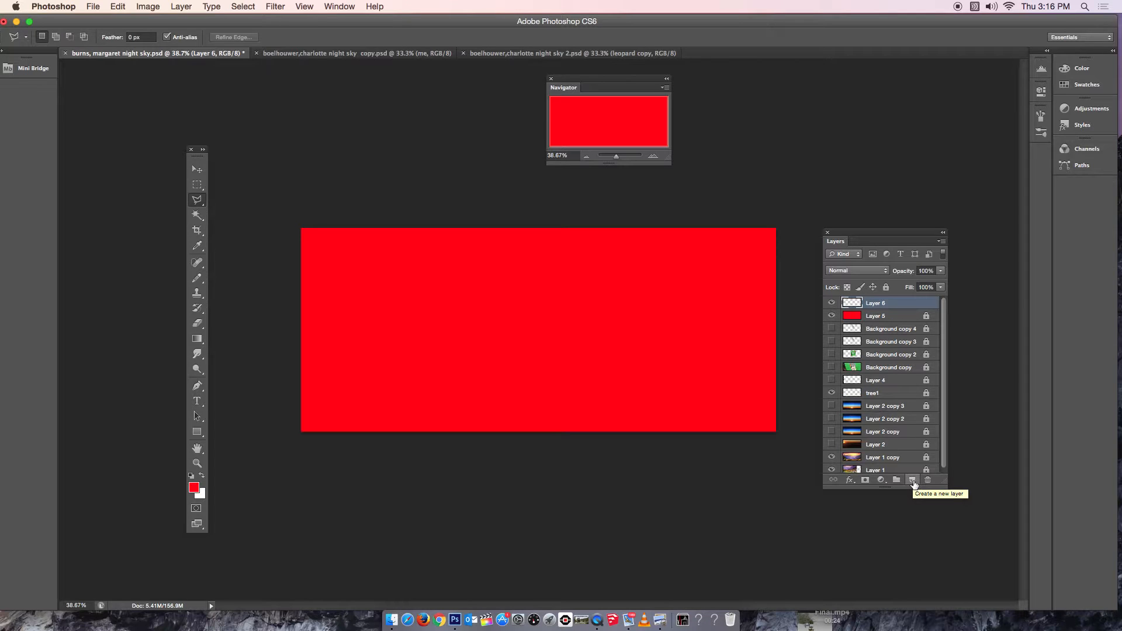
{"action": "double_click", "coordinate": [882, 303]}
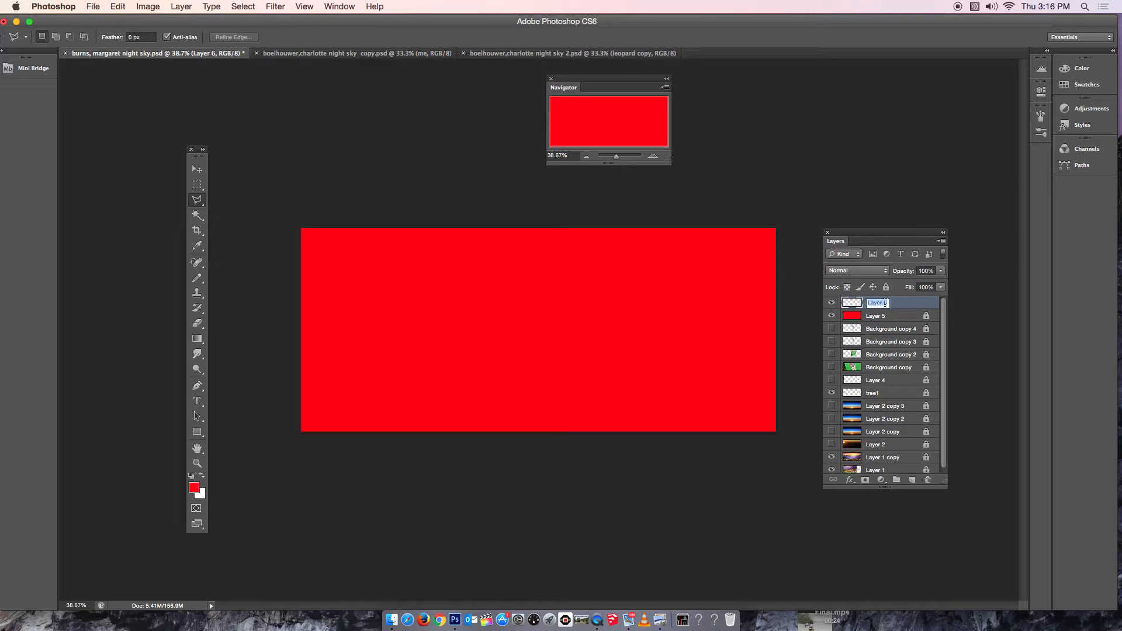
{"action": "type", "text": "tree1"}
{"action": "key", "text": "Return"}
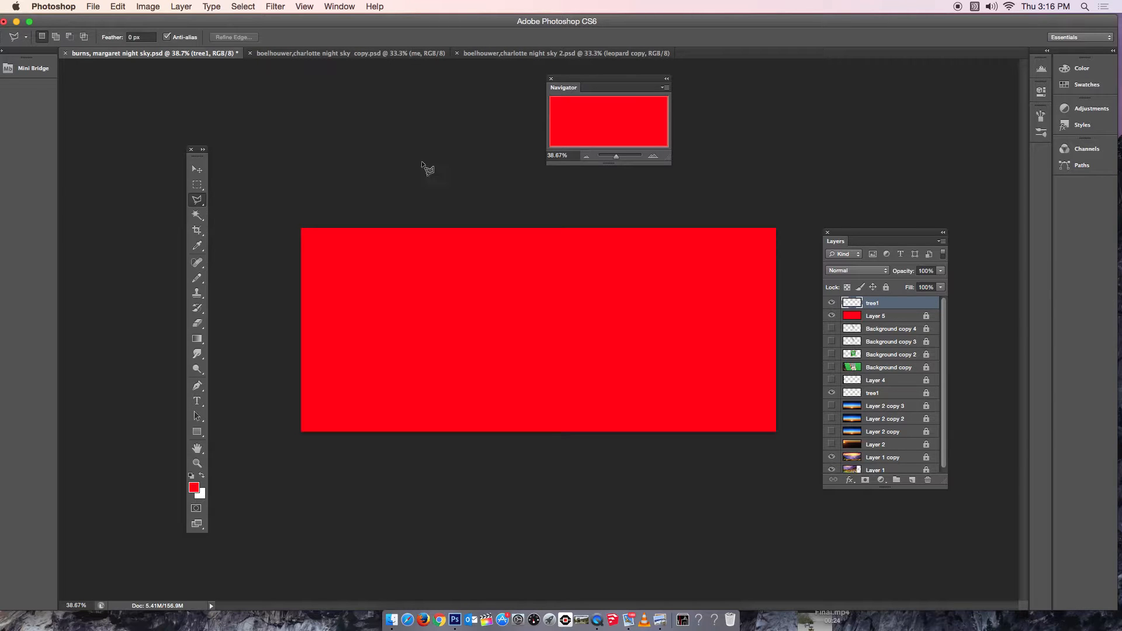
- Outline a tree trunk with one short and one tall branch as a closed Polygonal Lasso selection in the canvas's left half
{"action": "left_click", "coordinate": [203, 208]}
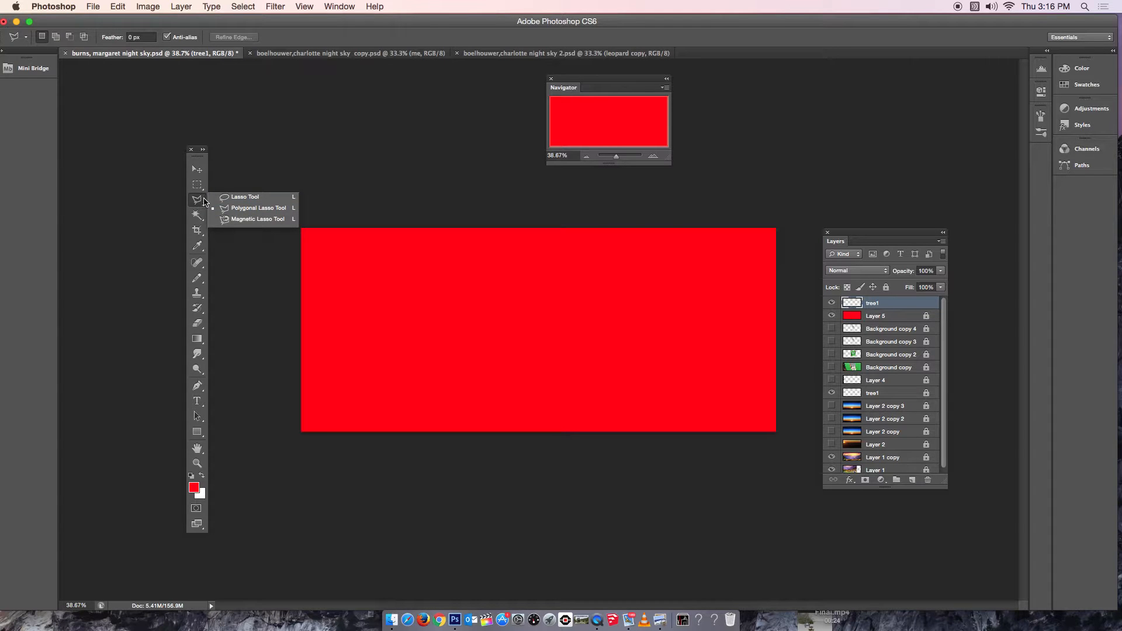
{"action": "left_click", "coordinate": [237, 198]}
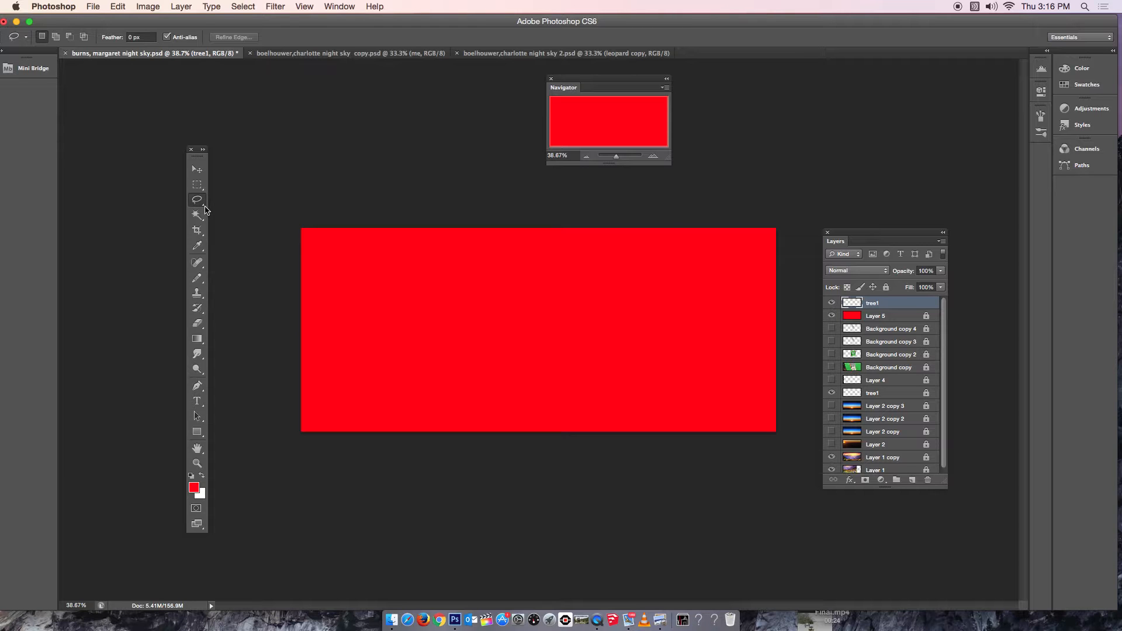
{"action": "right_click", "coordinate": [203, 209]}
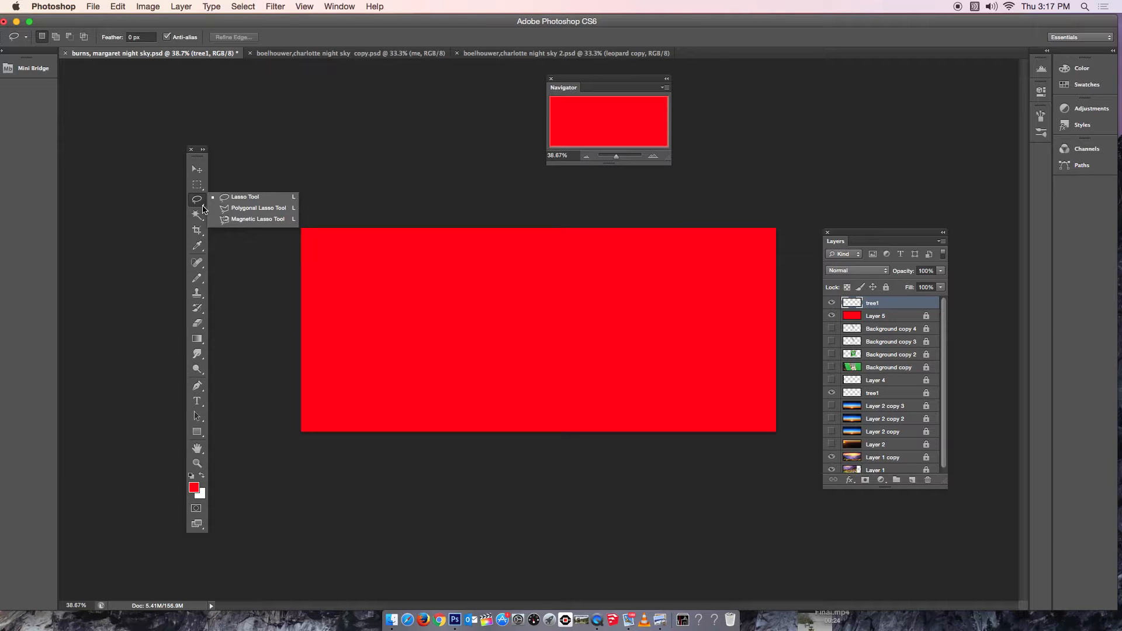
{"action": "left_click", "coordinate": [234, 211]}
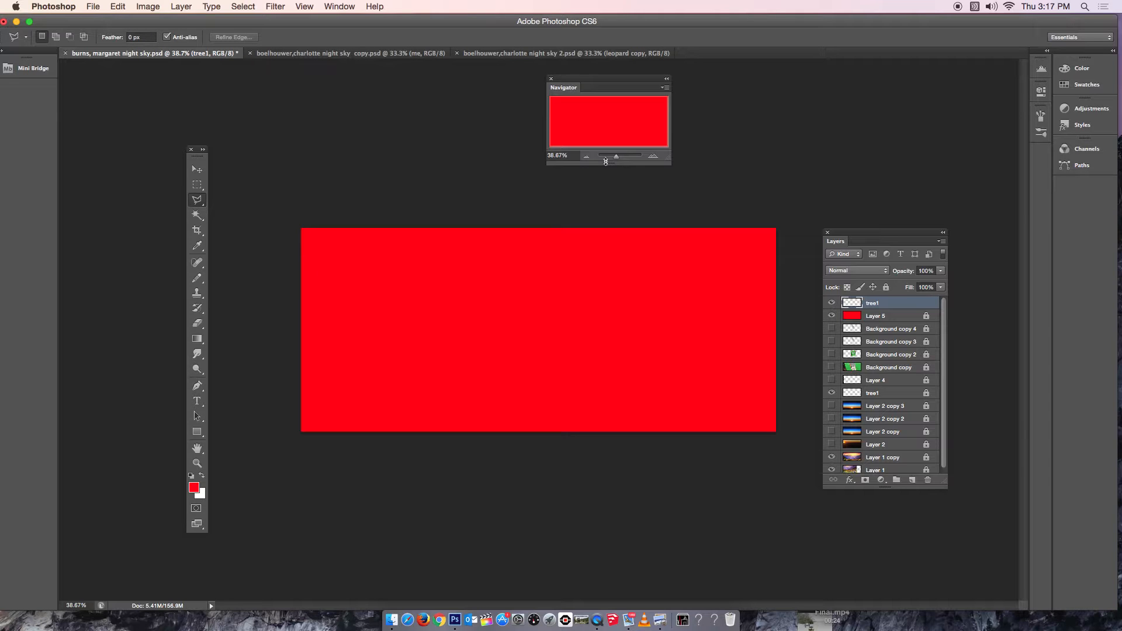
{"action": "left_click_drag", "start_coordinate": [616, 161], "coordinate": [620, 162]}
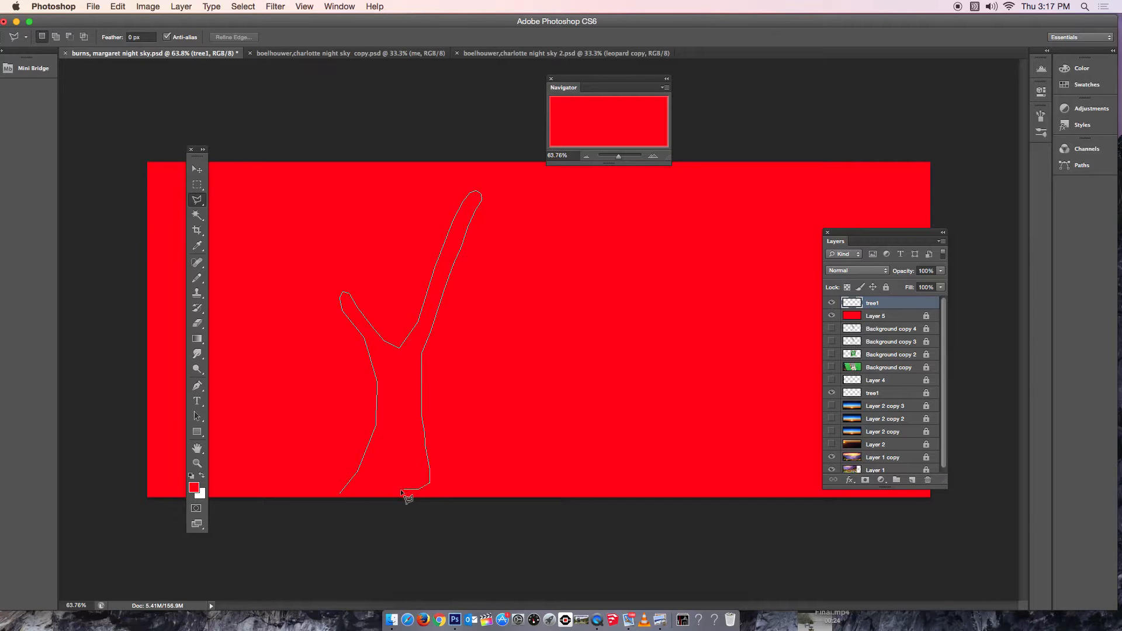
{"action": "left_click", "coordinate": [342, 496]}
- Save the trunk selection as a new channel named tree1
{"action": "left_click", "coordinate": [243, 7]}
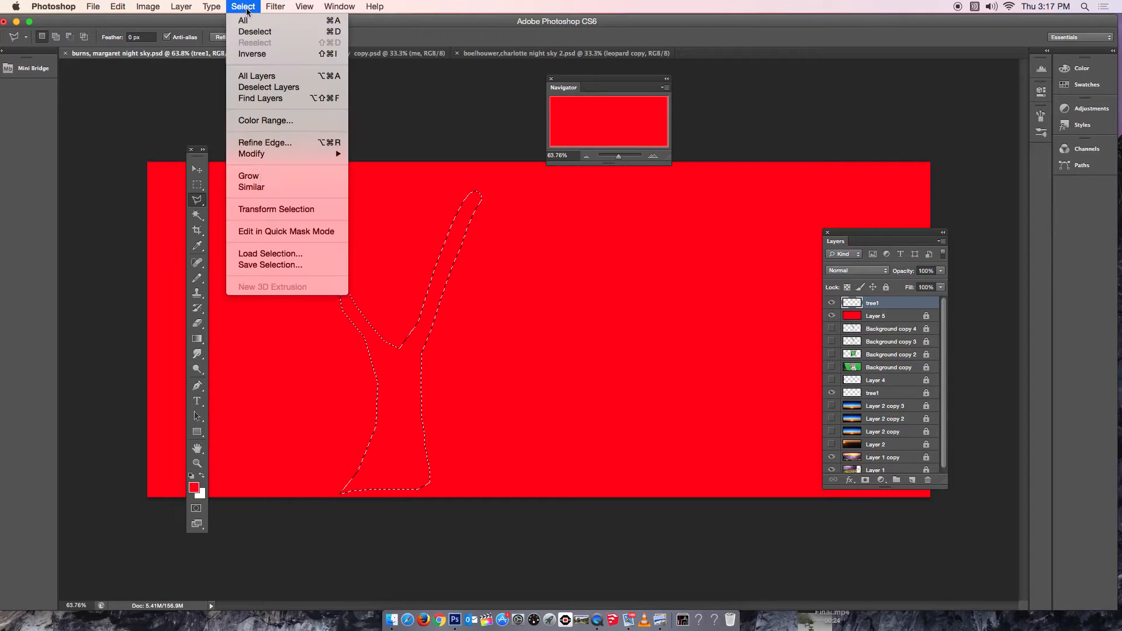
{"action": "left_click", "coordinate": [266, 266]}
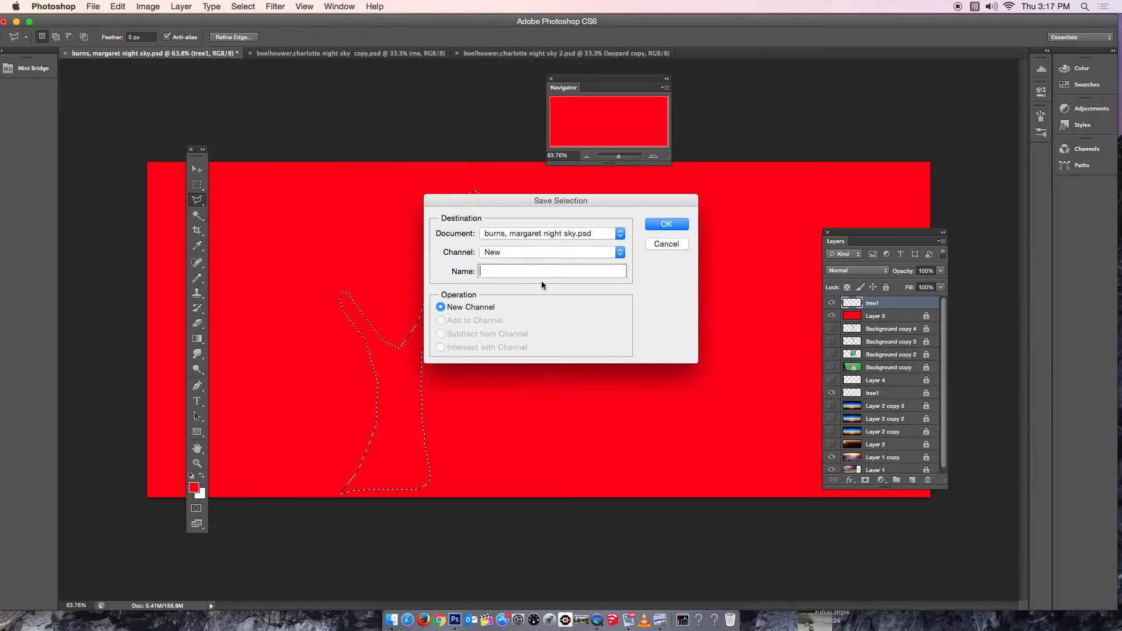
{"action": "type", "text": "tree1"}
{"action": "key", "text": "Return"}
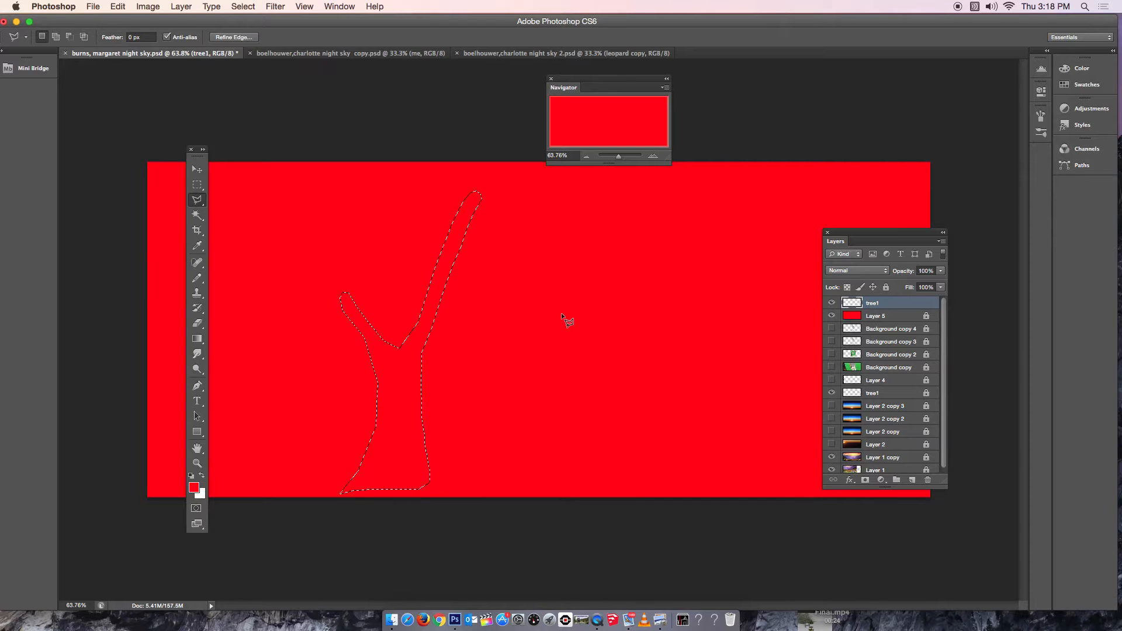
- Add a forked branch with two tips to the tree selection, rising to the right from the top of the trunk
{"action": "key", "text": "shift"}
{"action": "left_click", "coordinate": [404, 359]}
{"action": "left_click", "coordinate": [478, 333]}
{"action": "left_click", "coordinate": [549, 228]}
{"action": "left_click", "coordinate": [543, 255]}
{"action": "left_click", "coordinate": [529, 297]}
{"action": "left_click", "coordinate": [538, 300]}
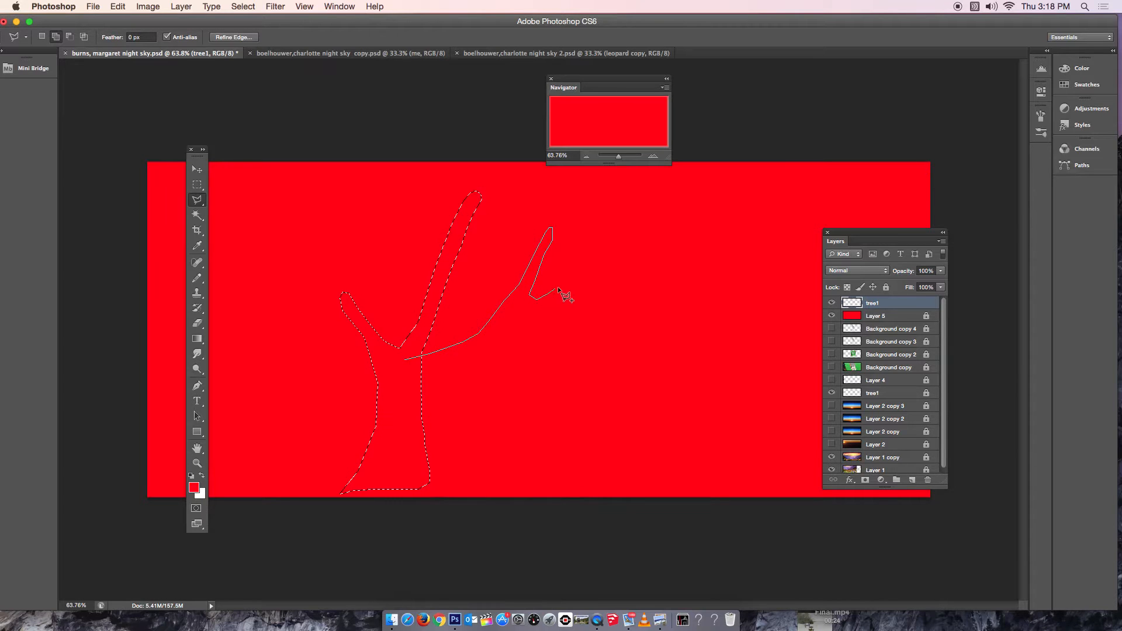
{"action": "left_click", "coordinate": [569, 277]}
{"action": "left_click", "coordinate": [398, 383]}
{"action": "left_click", "coordinate": [394, 371]}
{"action": "left_click", "coordinate": [404, 363]}
- Add a thin straight branch to the selection, reaching up and left from the middle of the tall branch
{"action": "key", "text": "shift"}
{"action": "left_click", "coordinate": [440, 269], "text": "shift"}
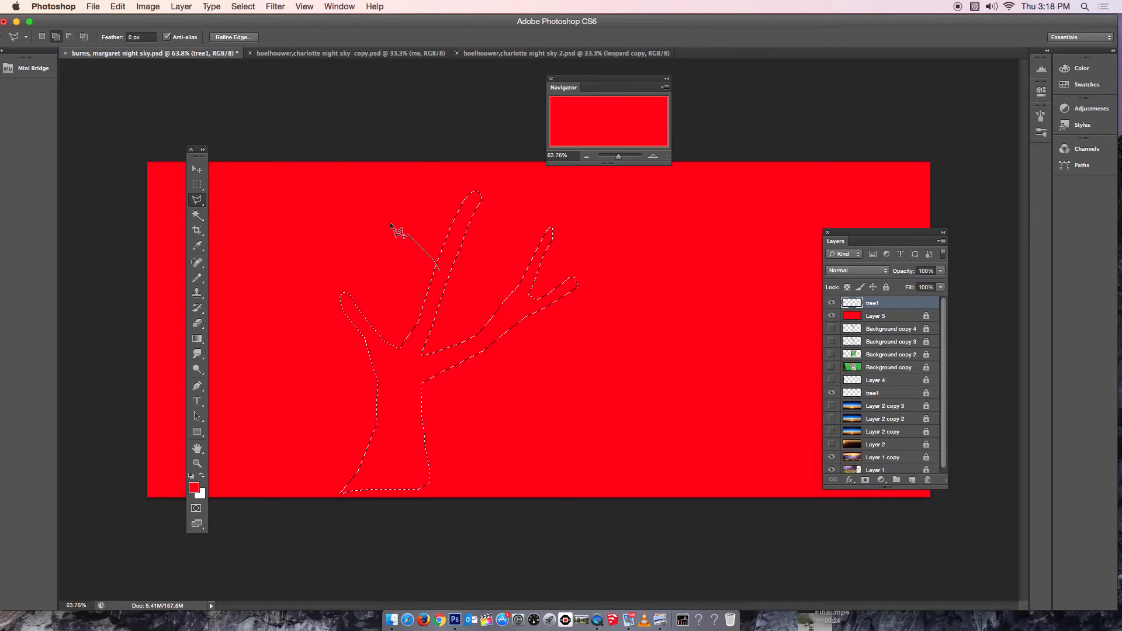
{"action": "left_click", "coordinate": [346, 186]}
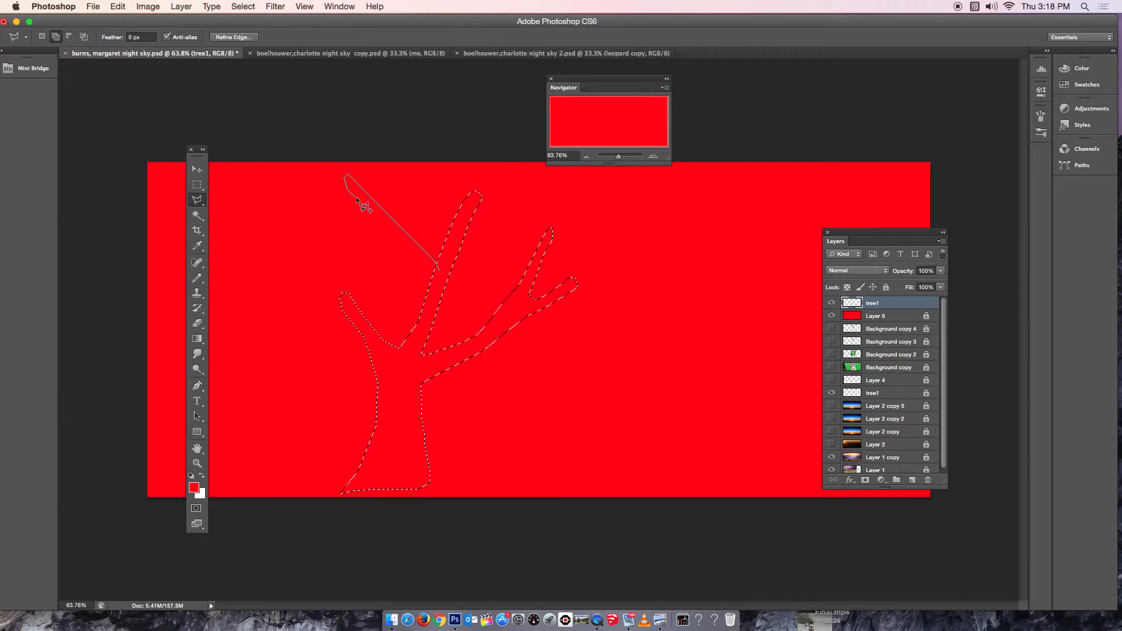
{"action": "left_click", "coordinate": [397, 240]}
{"action": "left_click", "coordinate": [415, 252]}
{"action": "left_click", "coordinate": [433, 282]}
{"action": "double_click", "coordinate": [440, 273]}
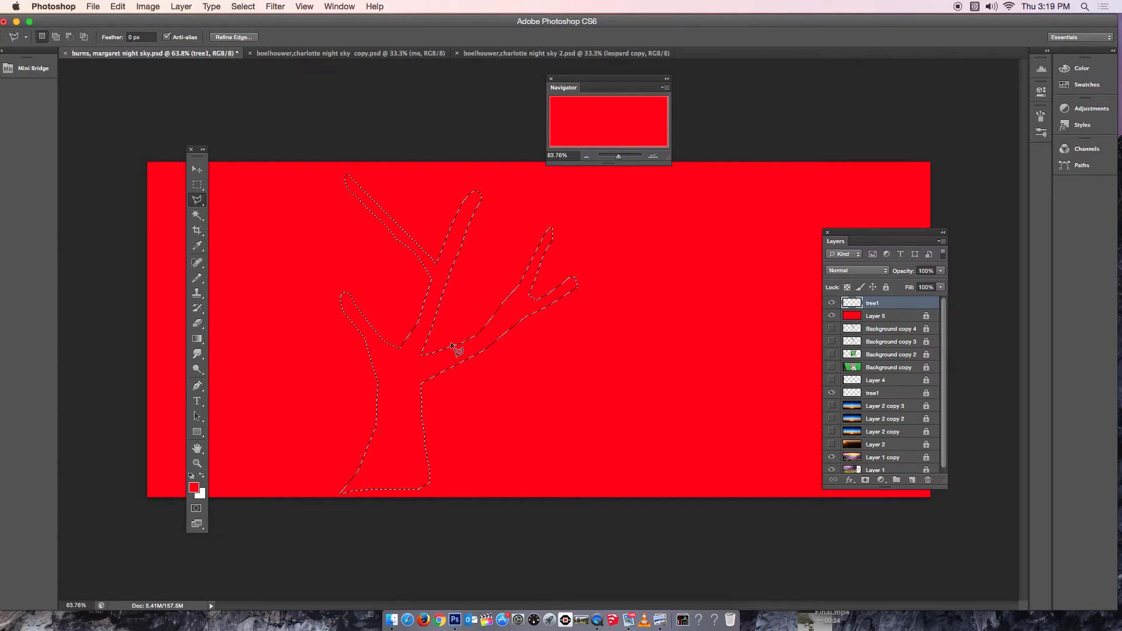
- Save the extended tree selection as a new channel named tree2
{"action": "left_click", "coordinate": [244, 7]}
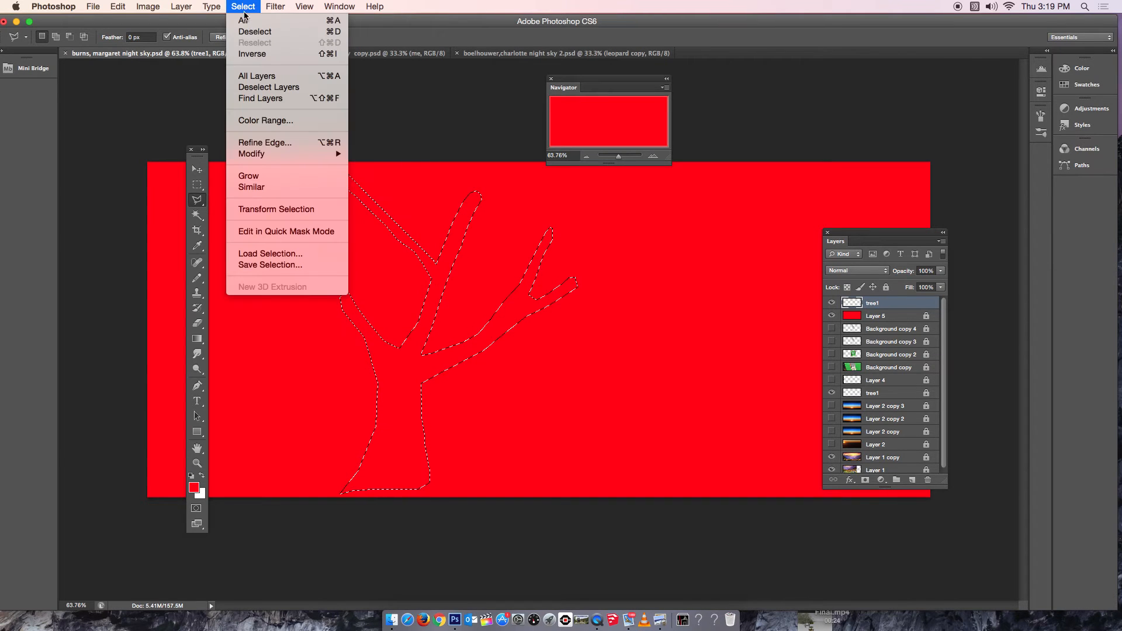
{"action": "left_click", "coordinate": [269, 266]}
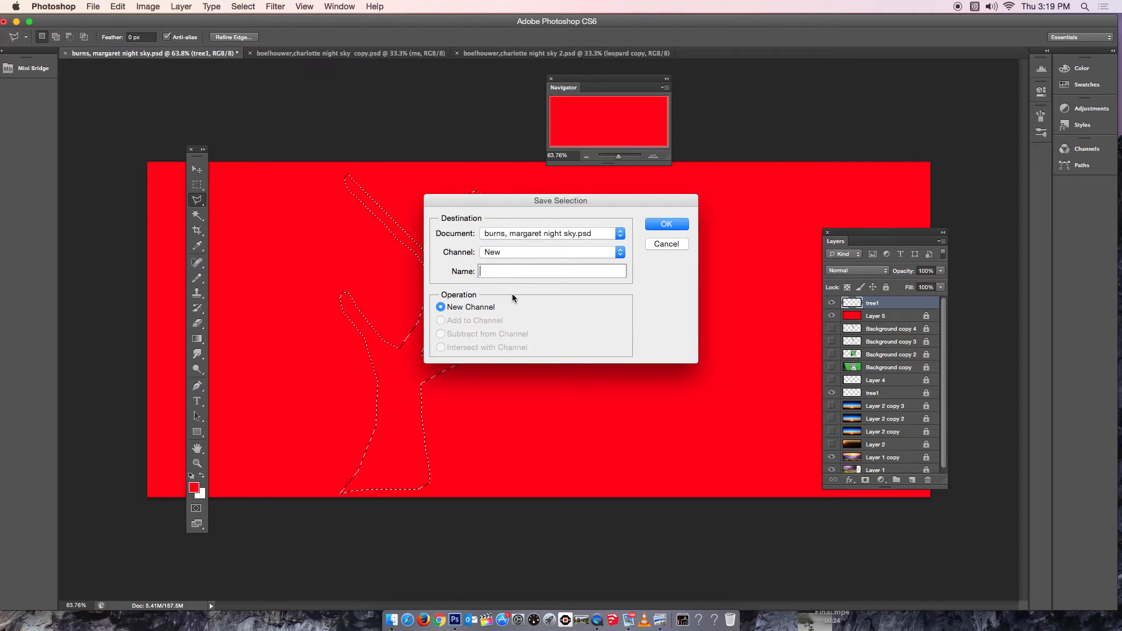
{"action": "type", "text": "tree2"}
{"action": "left_click", "coordinate": [667, 224]}
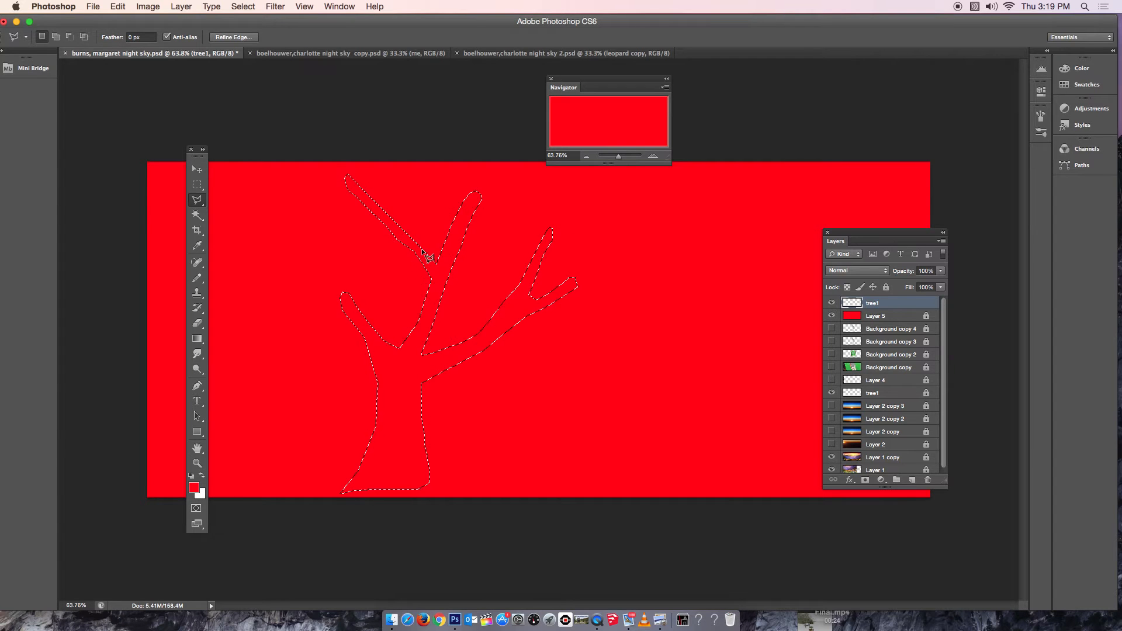
- Add a long wavy branch to the selection, running up and left from the lower part of the tall branch
{"action": "key", "text": "shift"}
{"action": "left_click", "coordinate": [427, 310]}
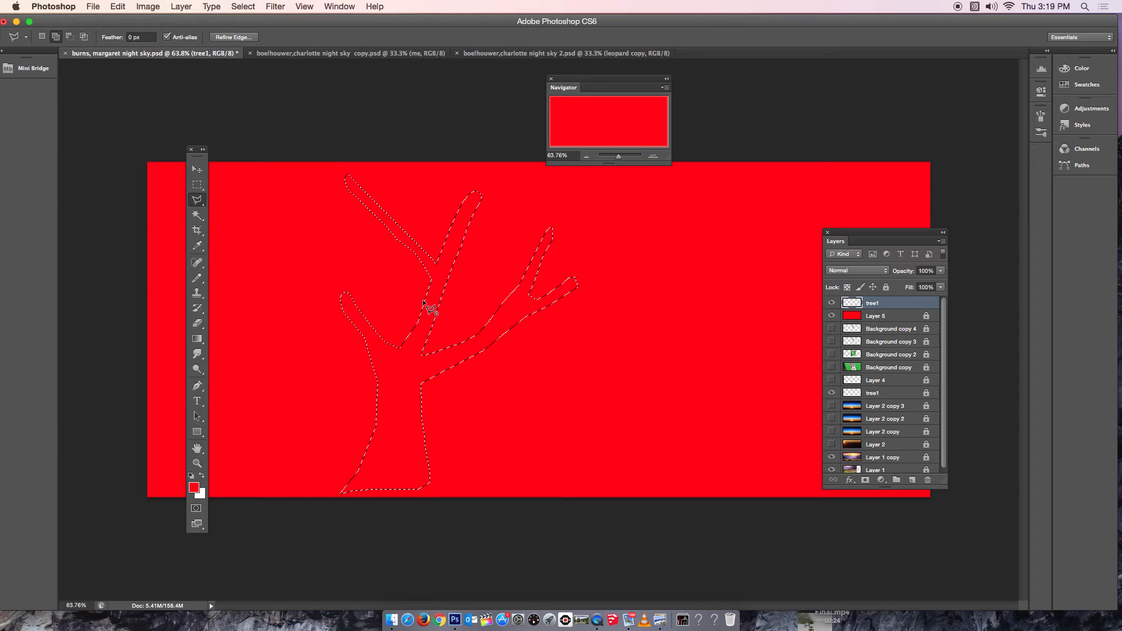
{"action": "left_click", "coordinate": [412, 295]}
{"action": "left_click", "coordinate": [367, 248]}
{"action": "left_click", "coordinate": [337, 221]}
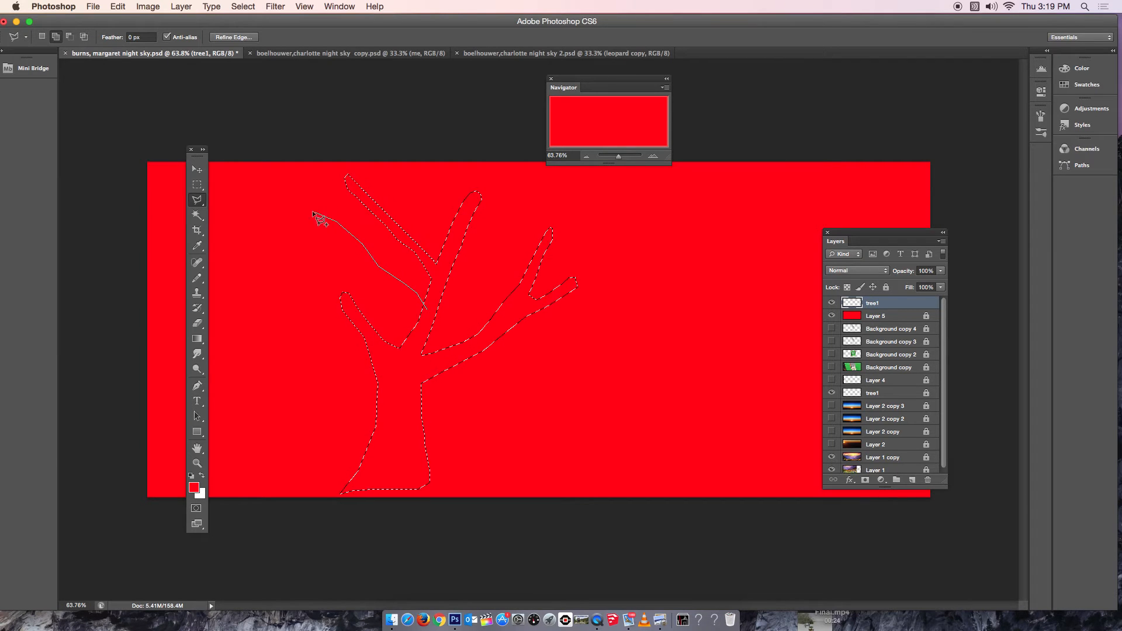
{"action": "left_click", "coordinate": [276, 194]}
{"action": "left_click", "coordinate": [269, 199]}
{"action": "left_click", "coordinate": [404, 309]}
{"action": "left_click", "coordinate": [419, 320]}
{"action": "left_click", "coordinate": [430, 313]}
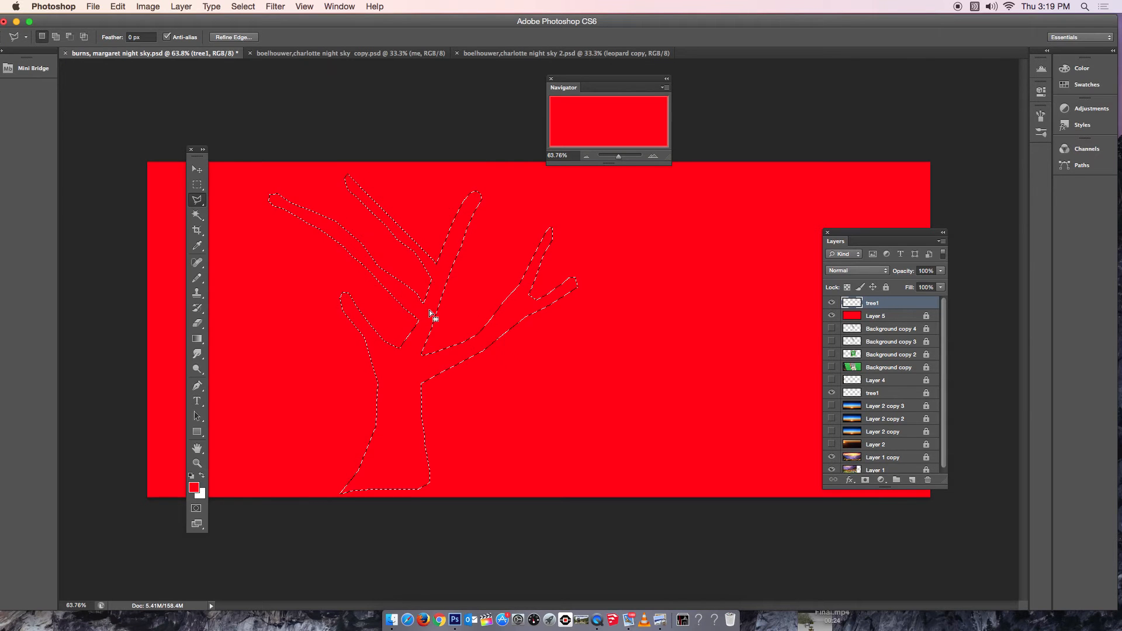
- Add a side twig to the long left branch and a curved branch beneath the right-hand fork to the selection
{"action": "key", "text": "shift"}
{"action": "left_click", "coordinate": [322, 229]}
{"action": "mouse_move", "coordinate": [233, 225]}
{"action": "left_mouse_down"}
{"action": "mouse_move", "coordinate": [261, 248]}
{"action": "mouse_move", "coordinate": [349, 245]}
{"action": "mouse_move", "coordinate": [337, 232]}
{"action": "left_mouse_up"}
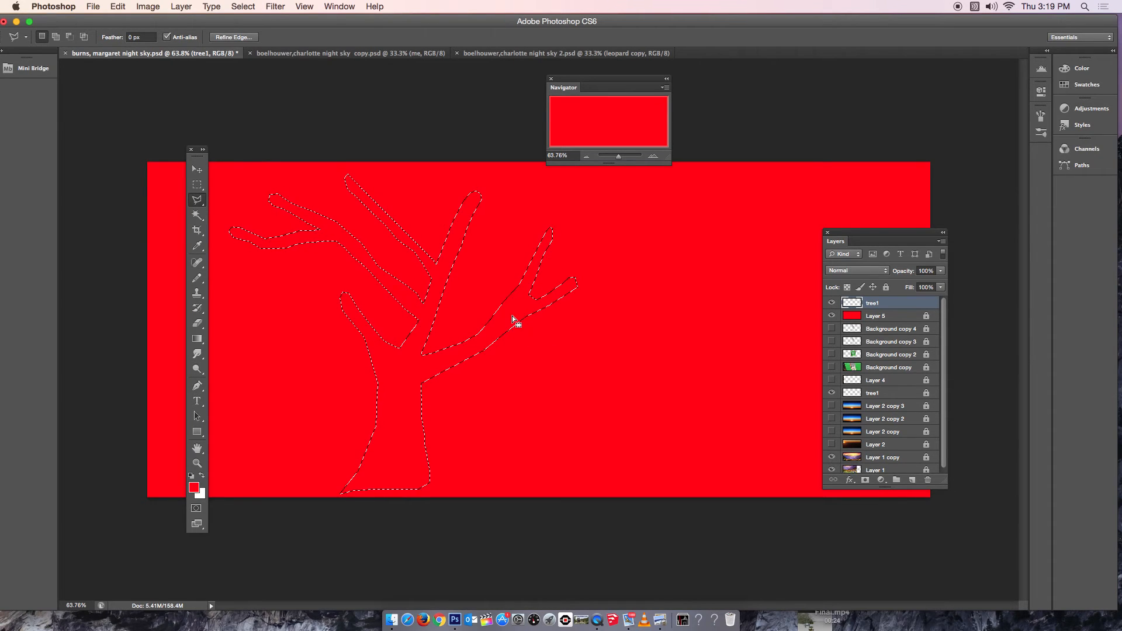
{"action": "key", "text": "shift"}
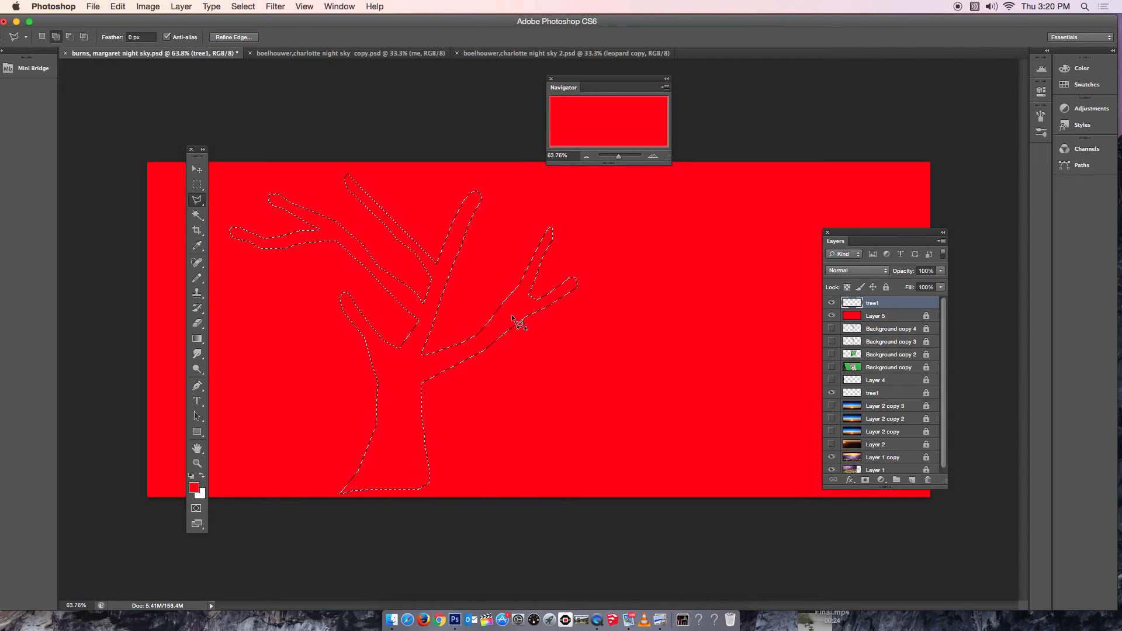
{"action": "mouse_move", "coordinate": [514, 316]}
{"action": "left_mouse_down"}
{"action": "mouse_move", "coordinate": [579, 316]}
{"action": "mouse_move", "coordinate": [632, 267]}
{"action": "mouse_move", "coordinate": [643, 272]}
{"action": "mouse_move", "coordinate": [578, 327]}
{"action": "mouse_move", "coordinate": [514, 319]}
{"action": "left_mouse_up"}
- Save the current tree selection as a new channel named tree4
{"action": "left_click", "coordinate": [241, 7]}
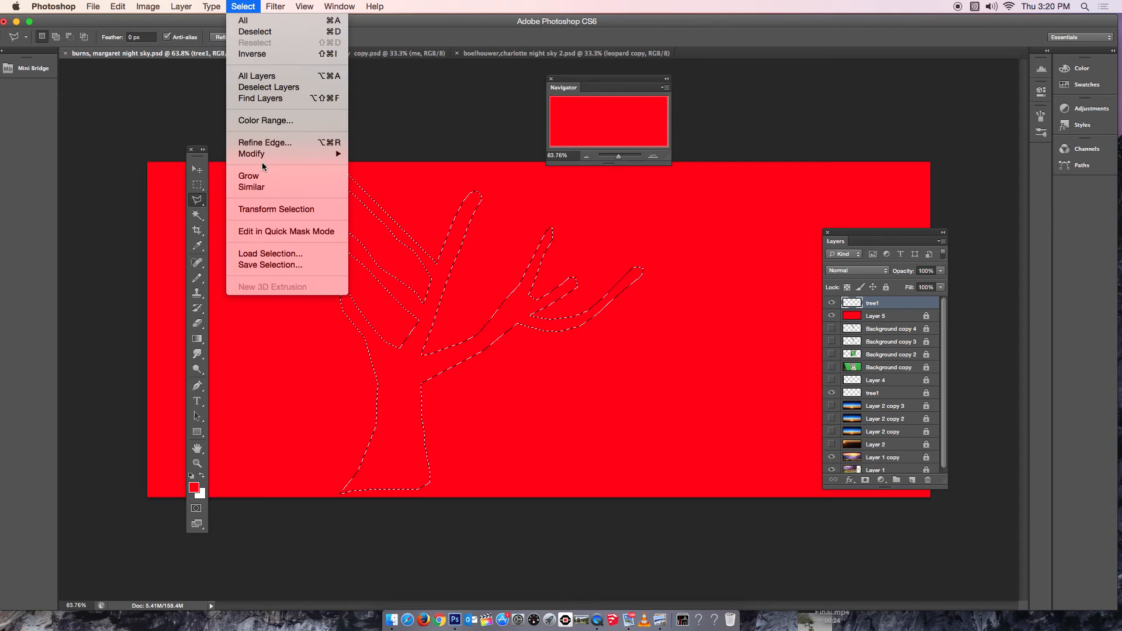
{"action": "left_click", "coordinate": [261, 266]}
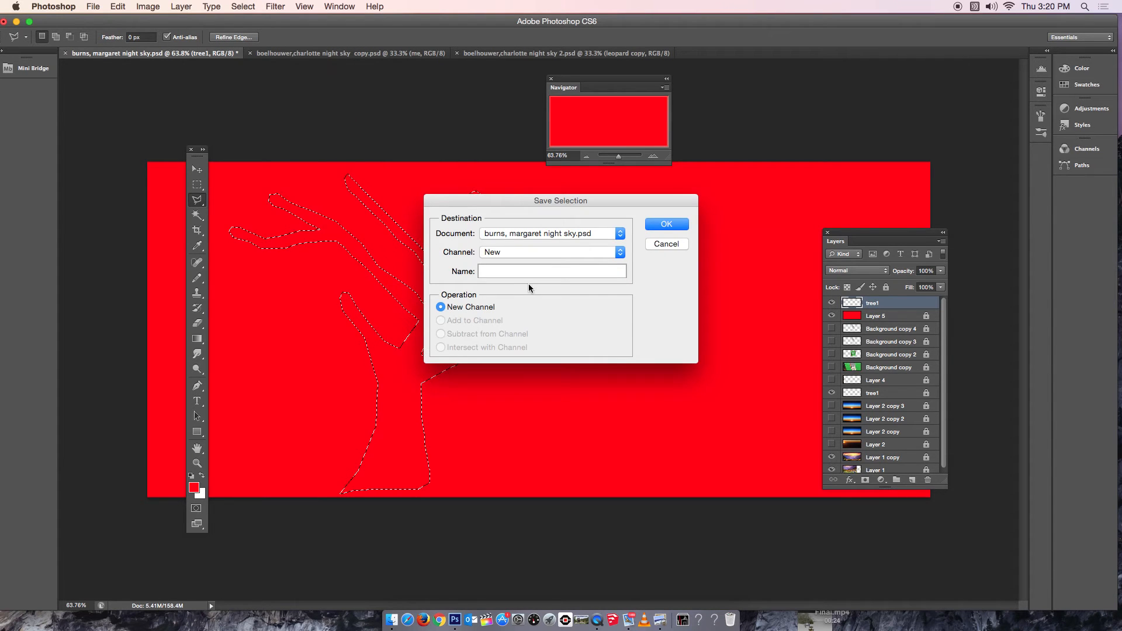
{"action": "type", "text": "tree4"}
{"action": "left_click", "coordinate": [655, 228]}
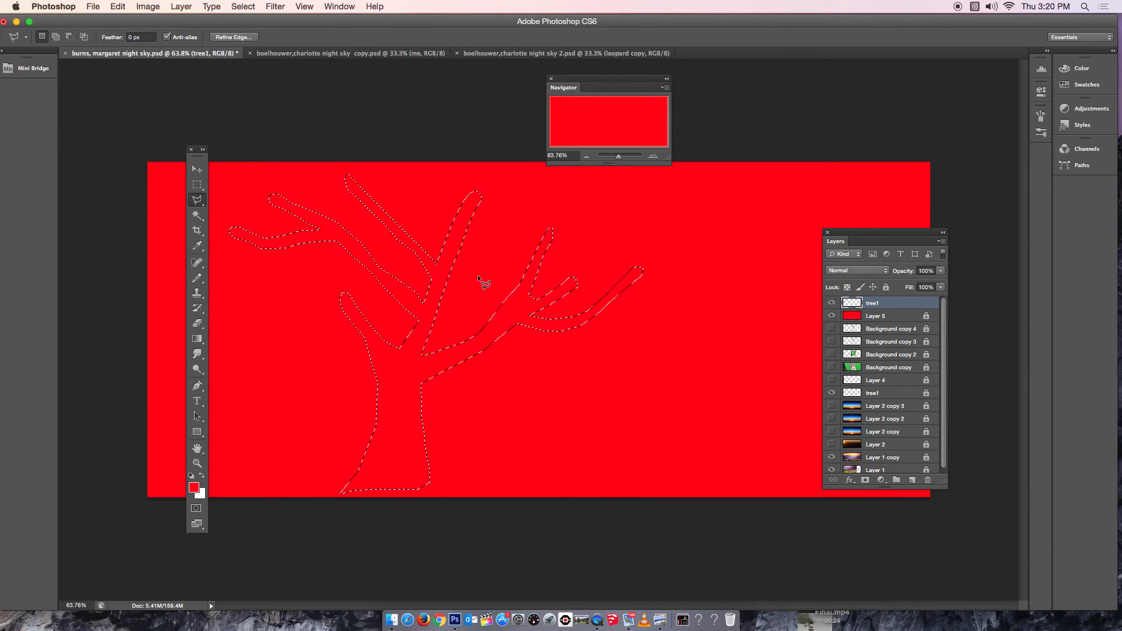
- Subtract a small polygonal area from the selection along the upper edge of the right branch, just below its fork
{"action": "key", "text": "shift"}
{"action": "key", "text": "alt"}
{"action": "key", "text": "alt"}
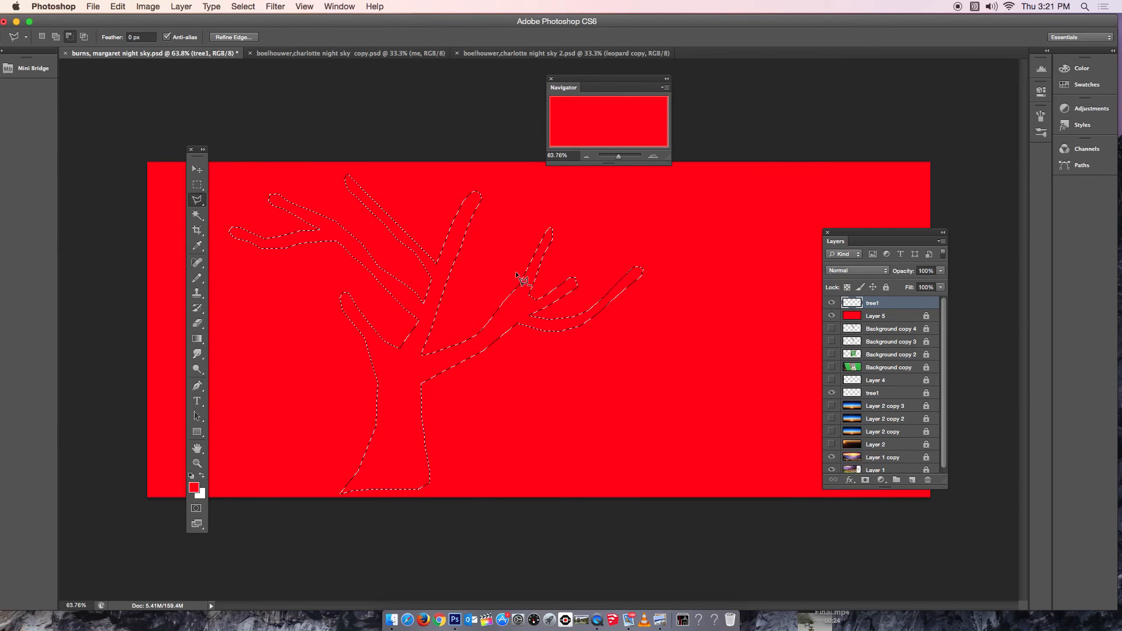
{"action": "left_click", "coordinate": [519, 269]}
{"action": "left_click", "coordinate": [508, 309]}
{"action": "left_click", "coordinate": [500, 314]}
{"action": "left_click", "coordinate": [479, 315]}
{"action": "left_click", "coordinate": [470, 302]}
{"action": "left_click", "coordinate": [490, 280]}
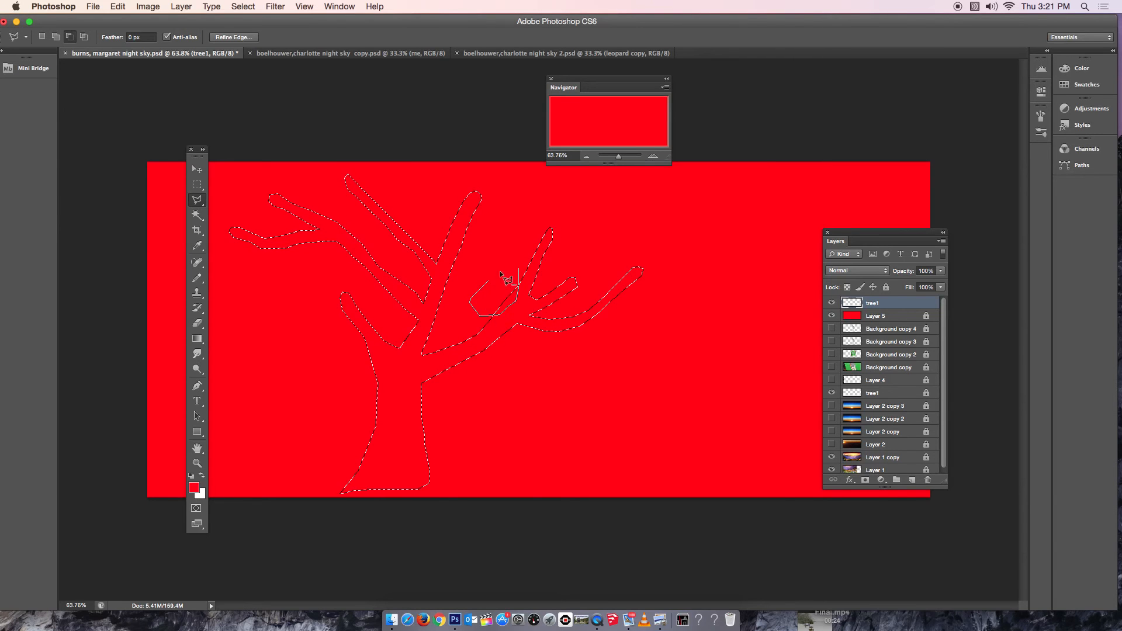
{"action": "left_click", "coordinate": [519, 270]}
{"action": "left_click", "coordinate": [397, 345]}
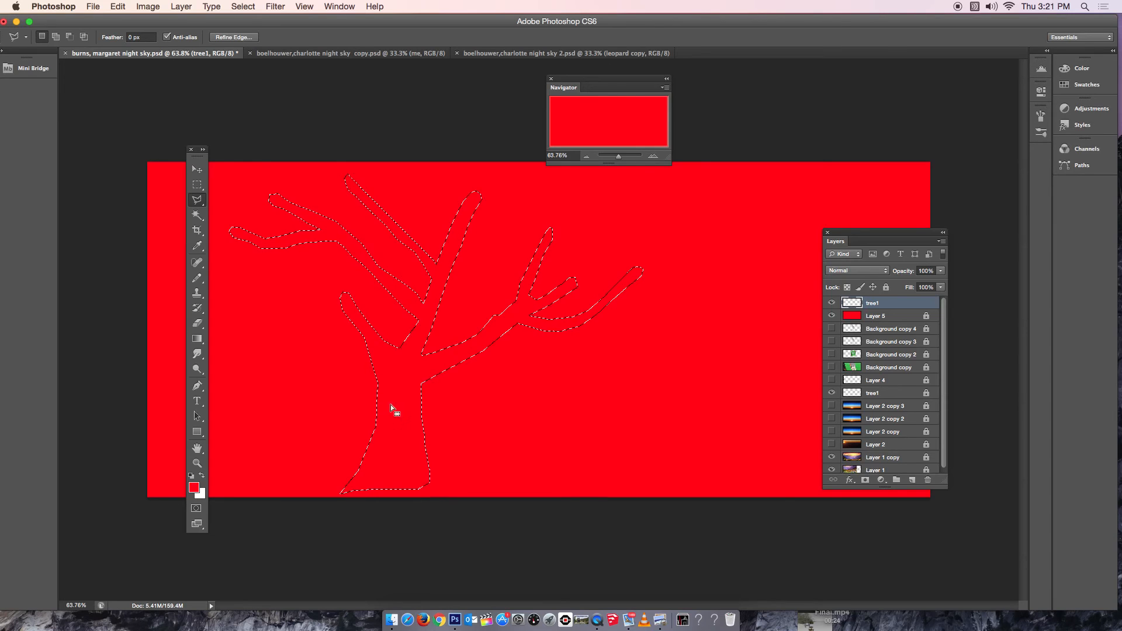
- Save the trimmed tree selection as a new channel named tree5
{"action": "left_click", "coordinate": [244, 7]}
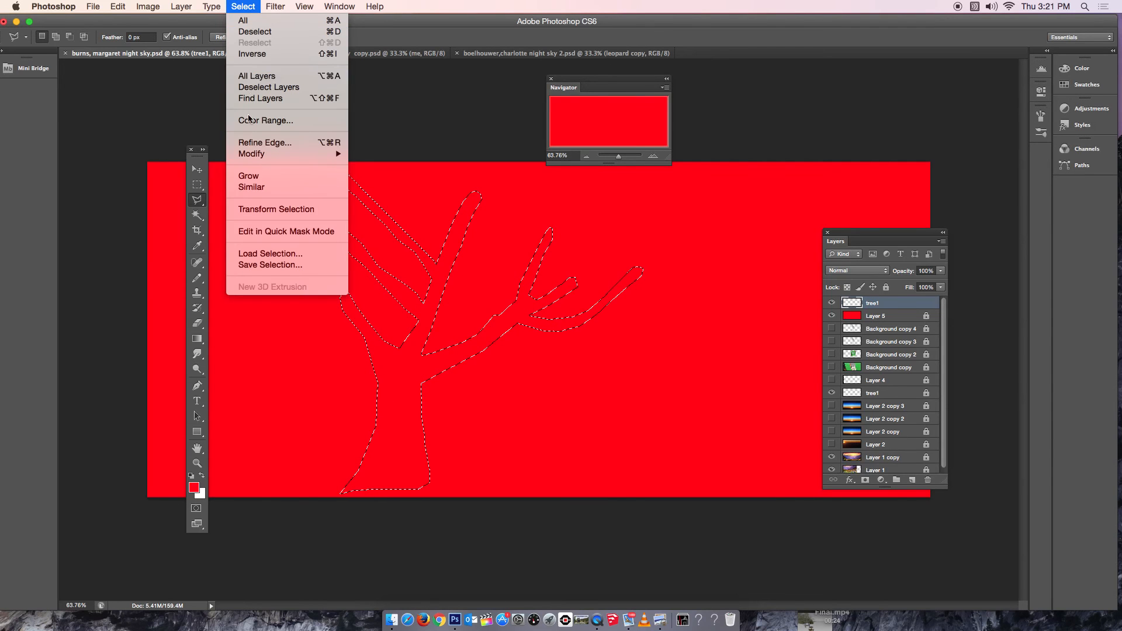
{"action": "left_click", "coordinate": [251, 264]}
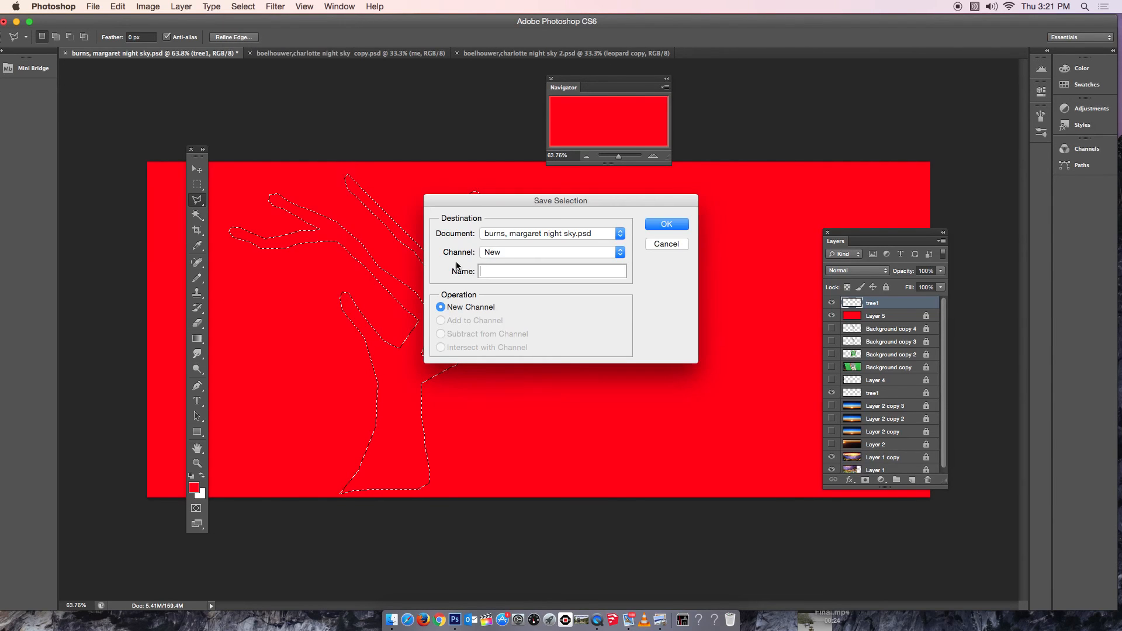
{"action": "type", "text": "tree5"}
{"action": "left_click", "coordinate": [664, 224]}
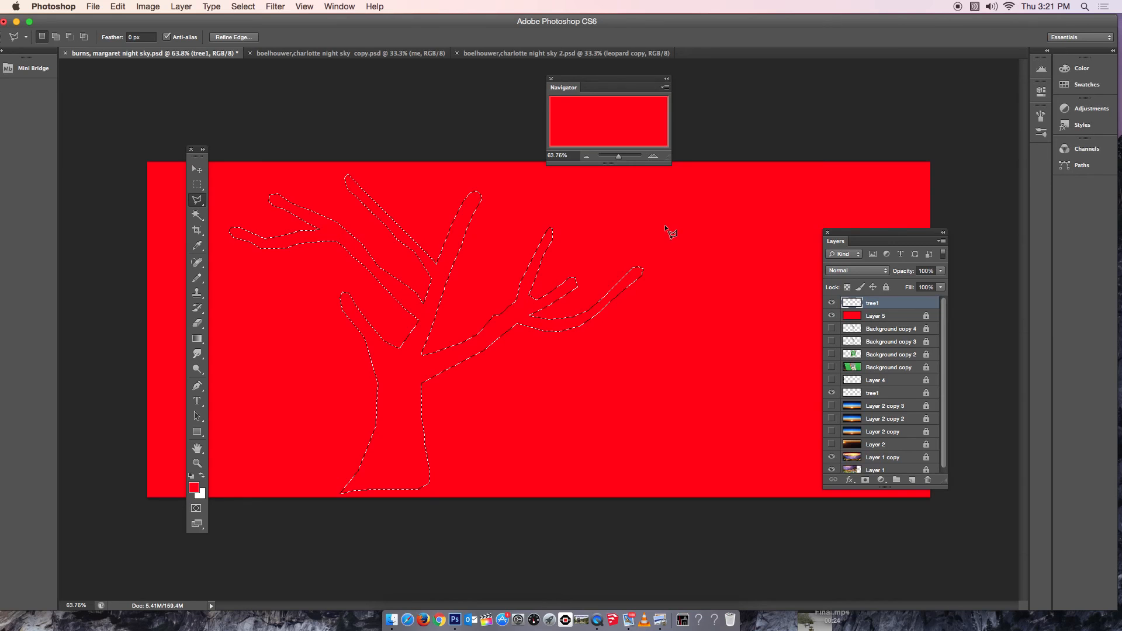